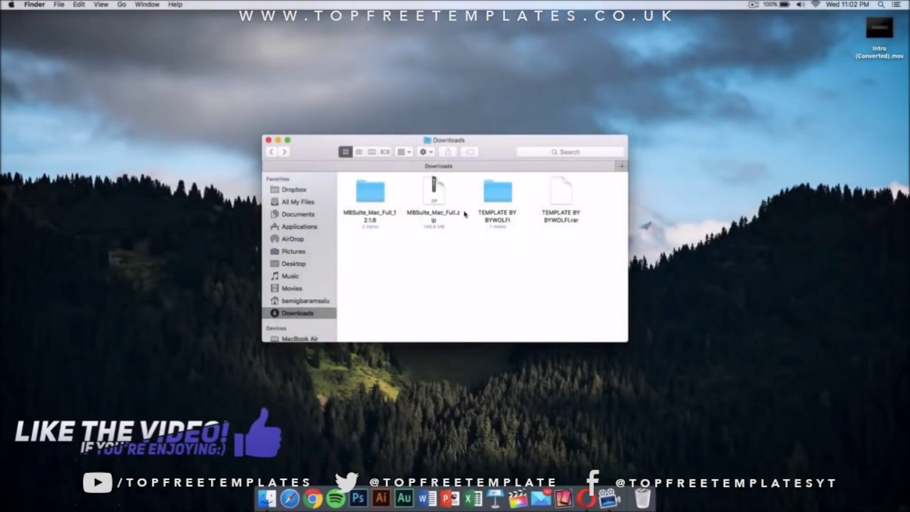
Open the TEMPLATE BY BYWOLFI folder in Downloads and launch C4D Part.c4d in Cinema 4D
double_click(497, 194)
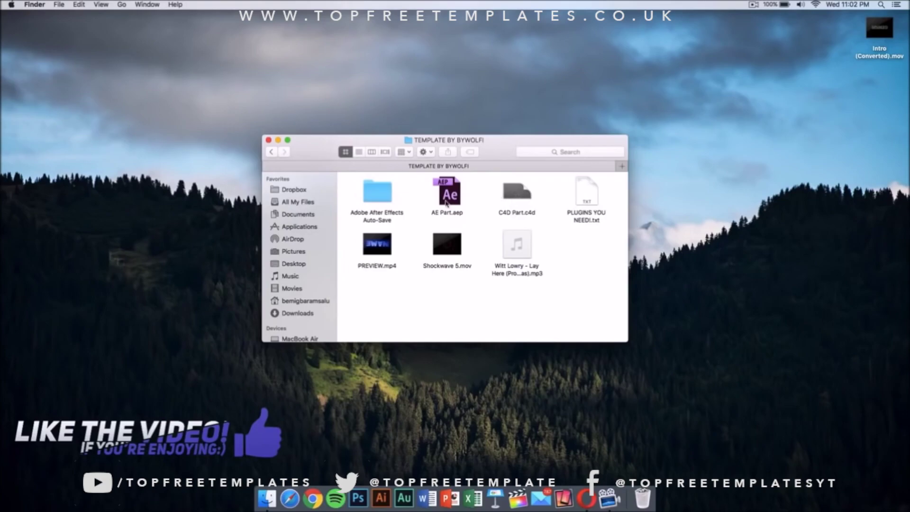
double_click(515, 193)
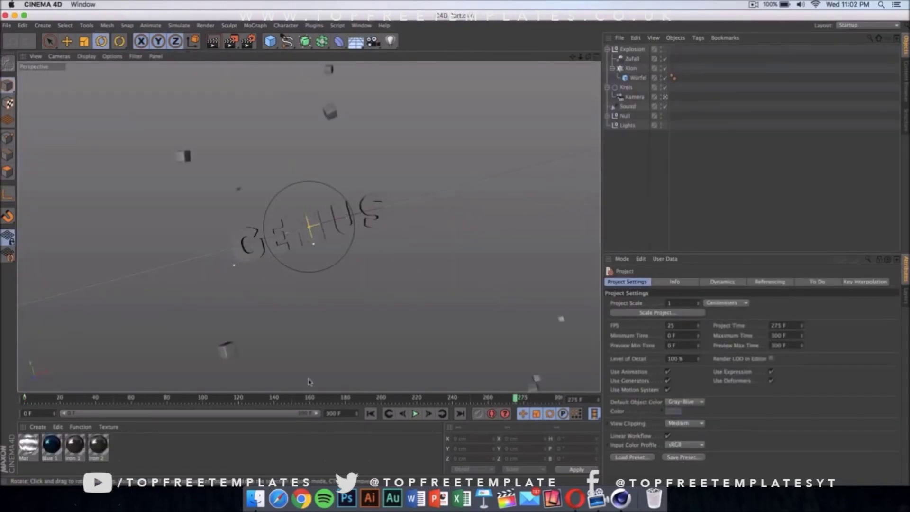
Change the first MoText object's text from GENIUS to TECH
left_click(377, 222)
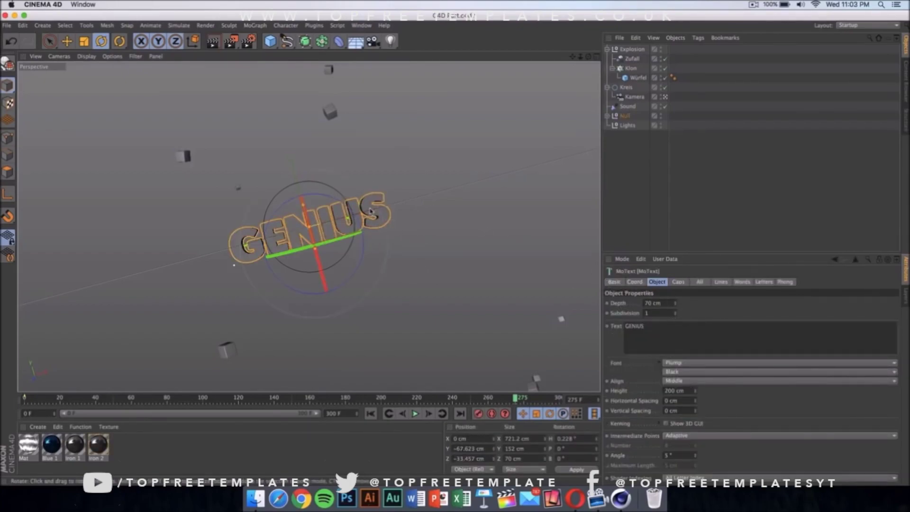
left_click(678, 330)
key("super+a")
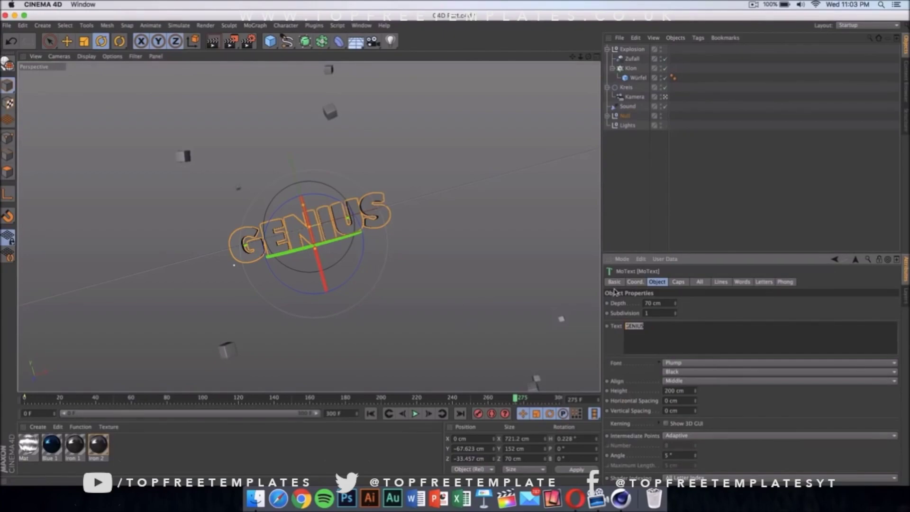
type("t")
left_click(443, 288)
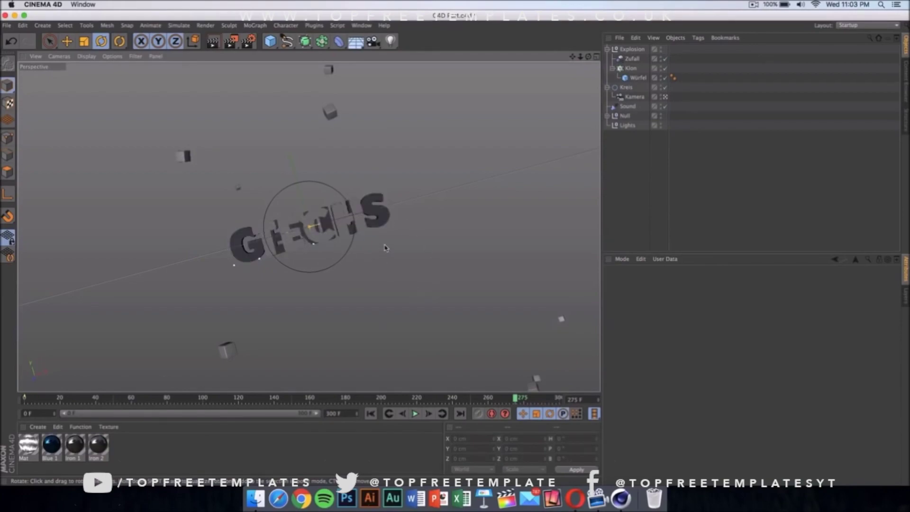
Replace GENIUS with TECH in the second text object and start animation playback
left_click(387, 219)
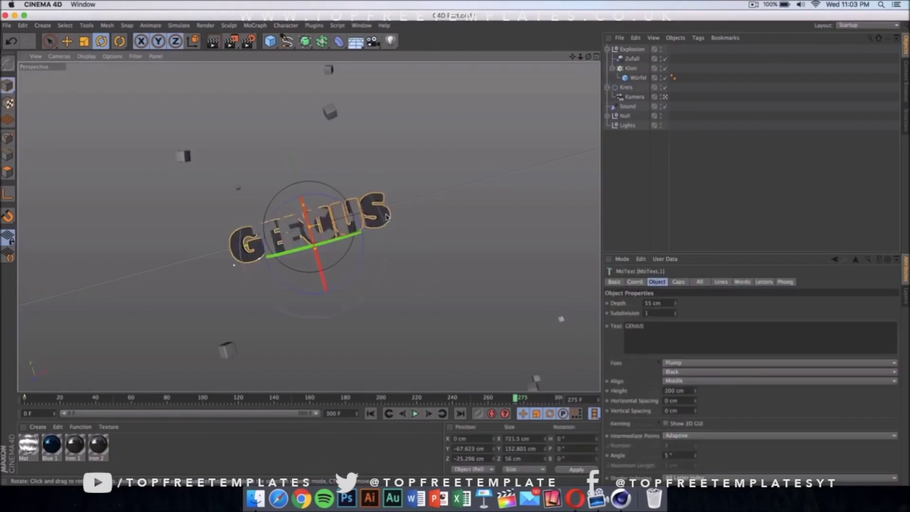
double_click(682, 328)
type("TECH")
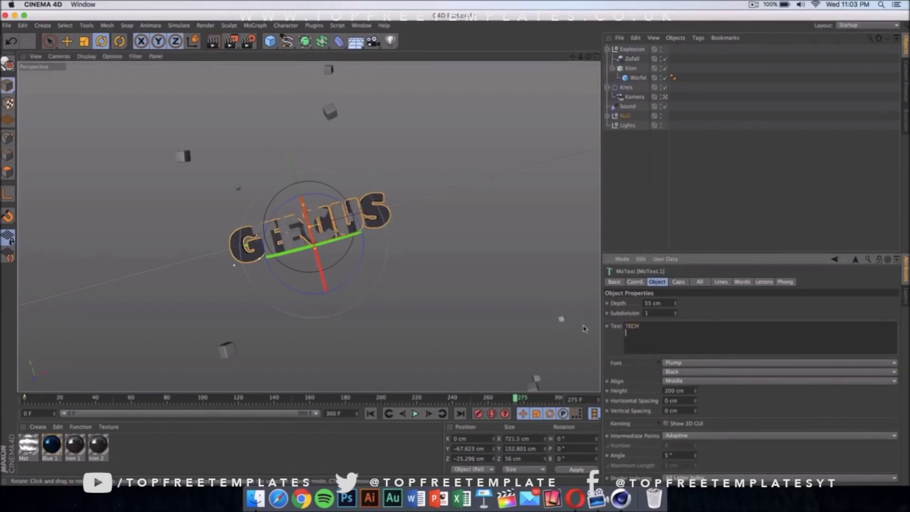
left_click(521, 232)
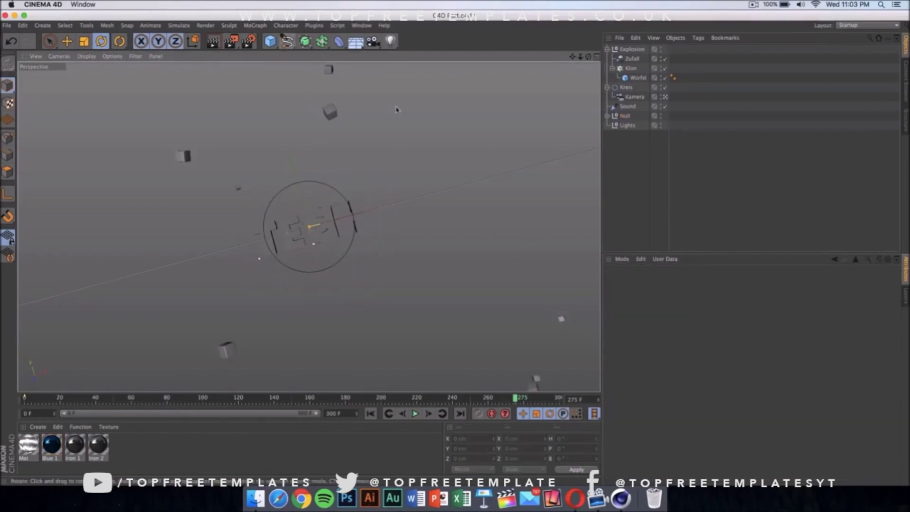
left_click(415, 413)
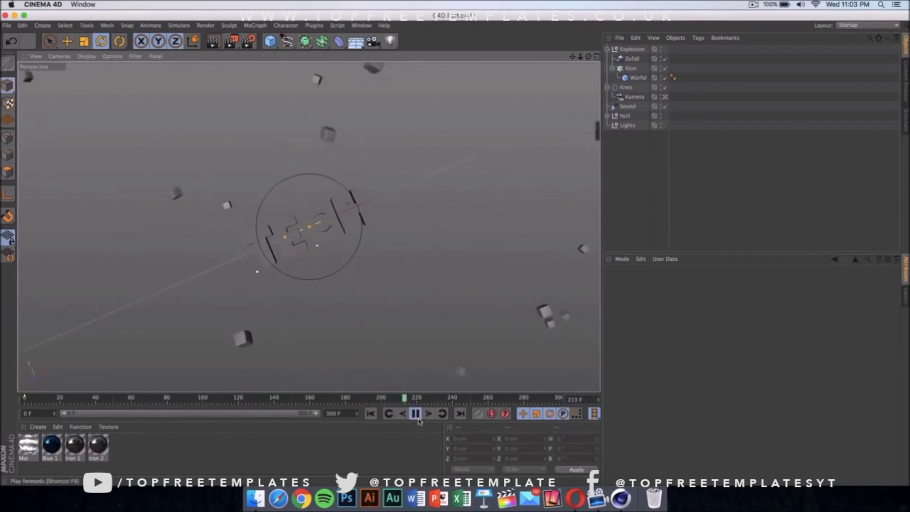
Stop playback at frame 216 and render a viewport test of it, dismissing the asset warning
left_click(421, 420)
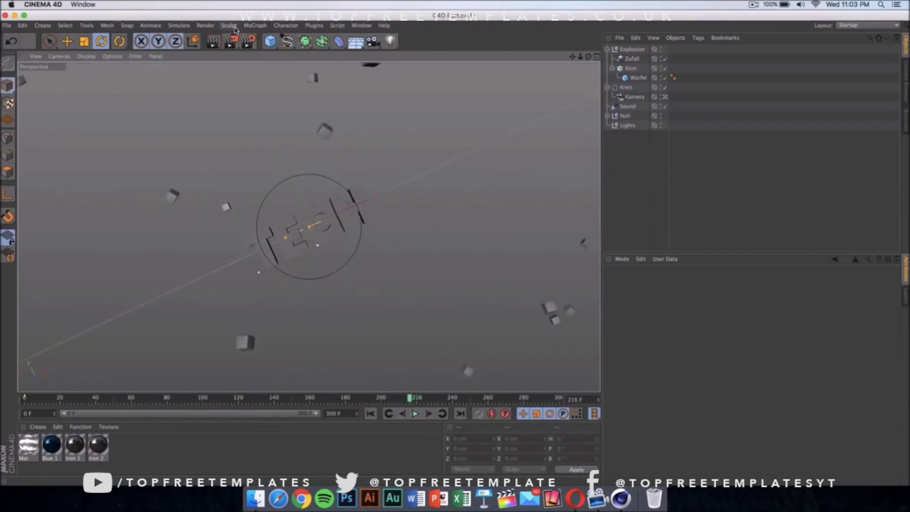
left_click(206, 25)
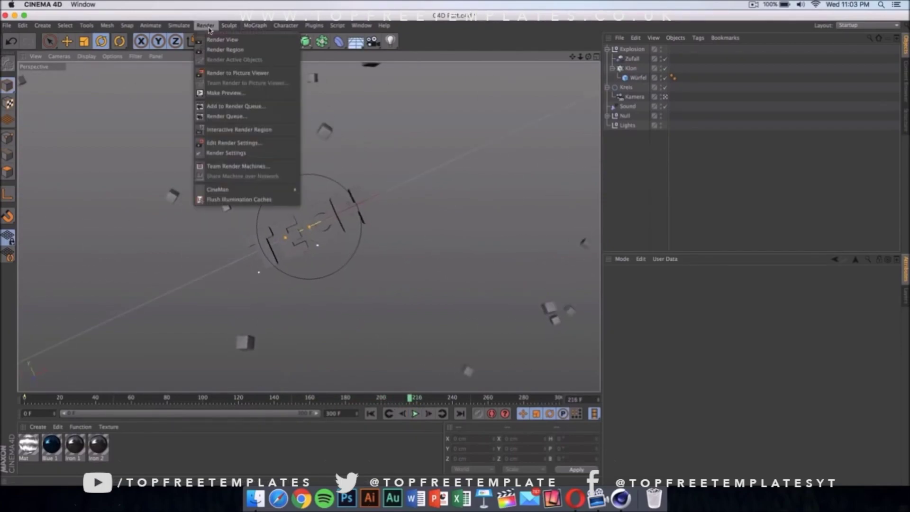
left_click(235, 41)
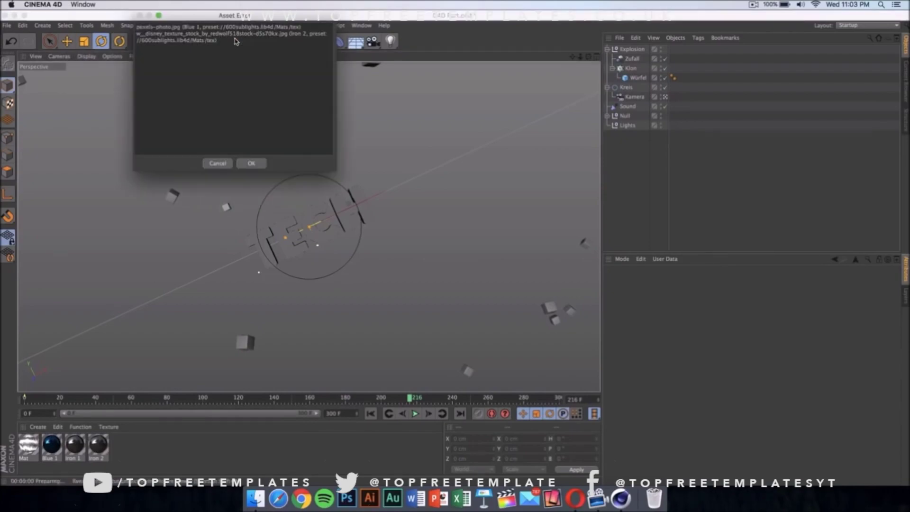
left_click(256, 164)
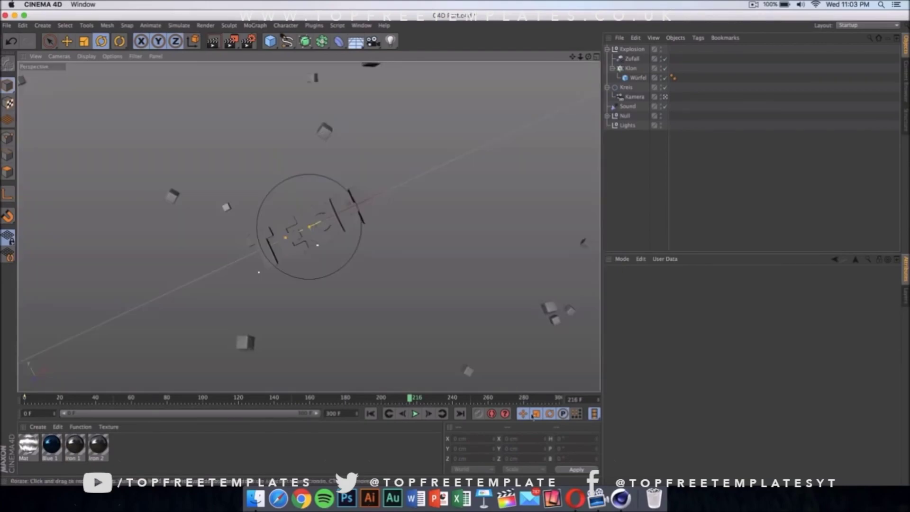
left_click(391, 243)
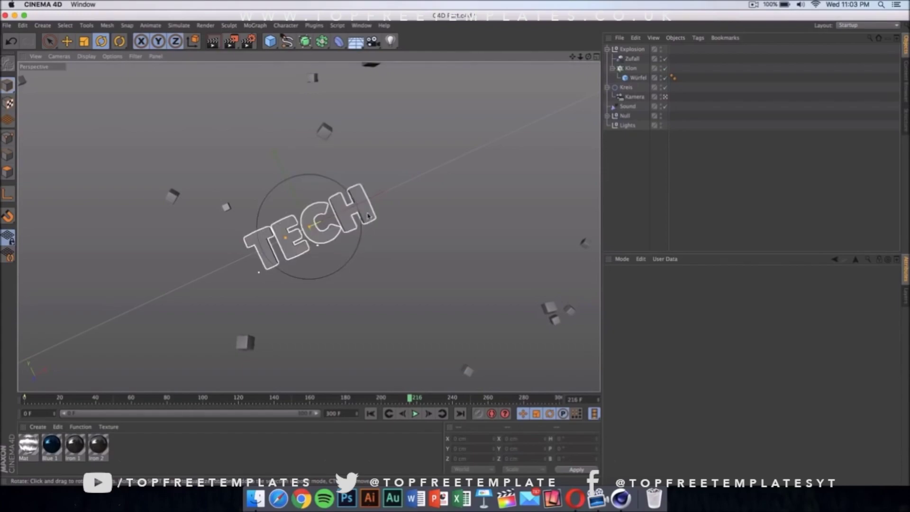
left_click(369, 212)
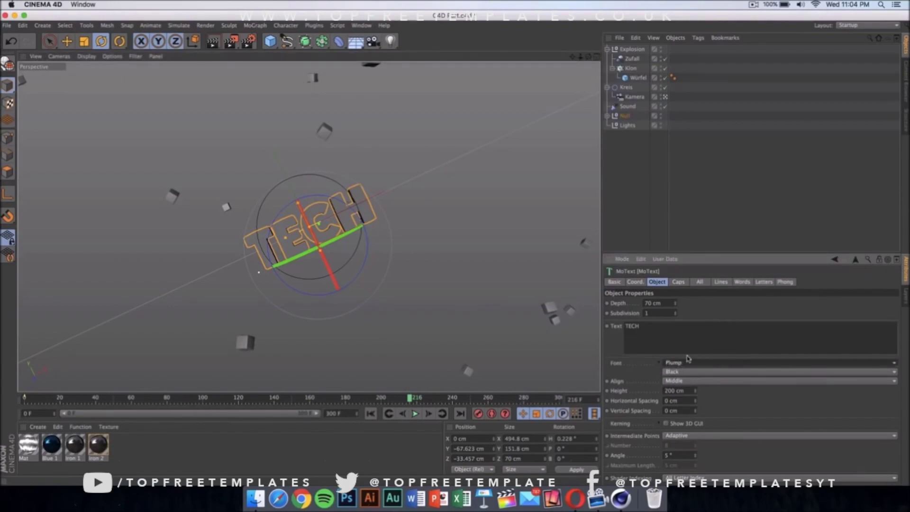
left_click(703, 363)
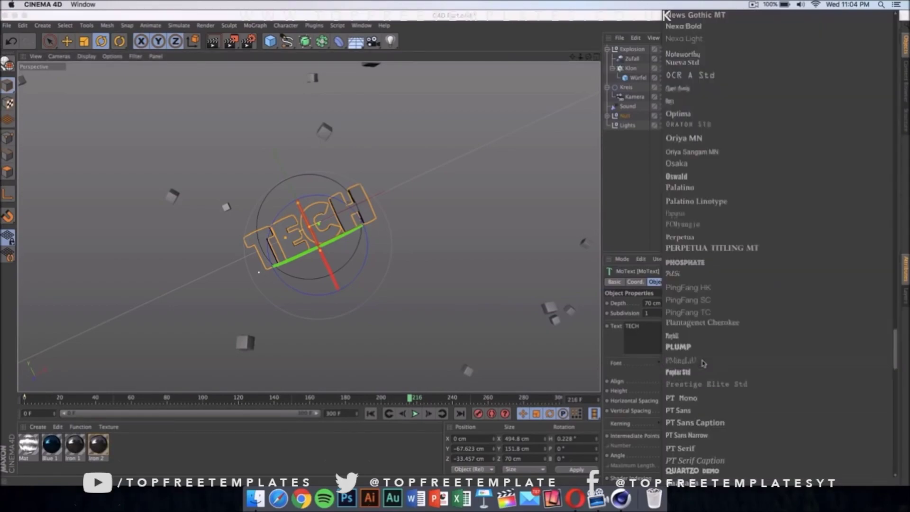
scroll(741, 315, "down", 10)
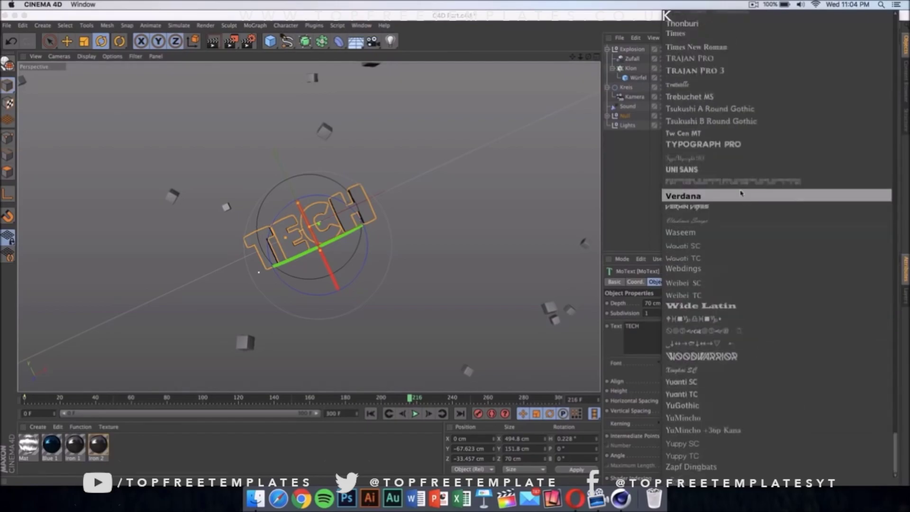
scroll(741, 193, "up", 15)
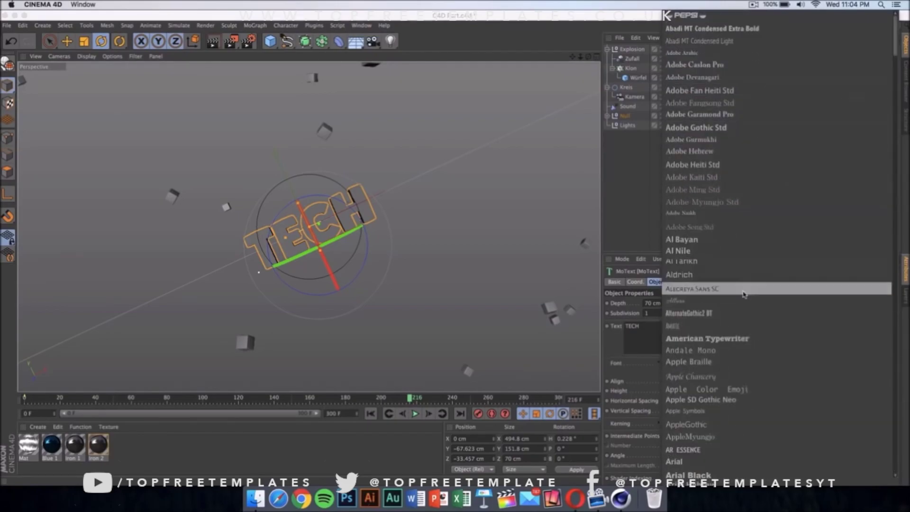
scroll(749, 287, "down", 15)
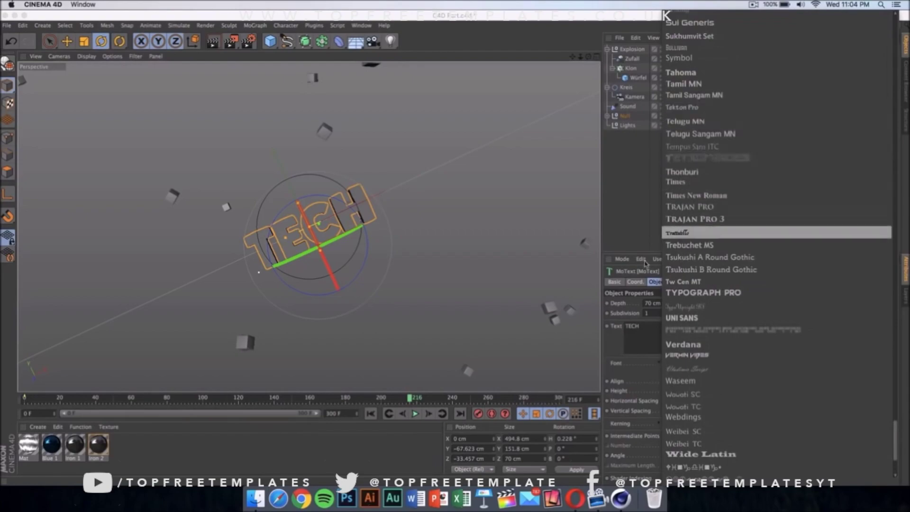
left_click(504, 284)
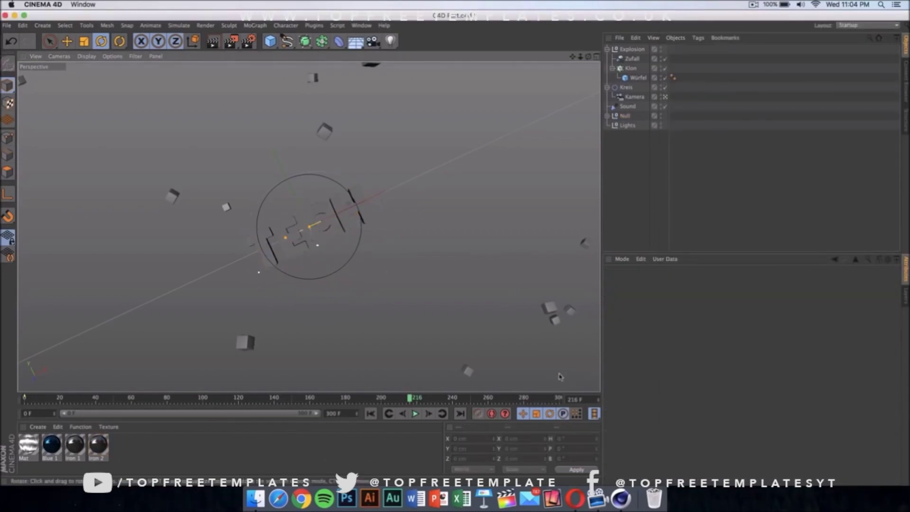
Review the Blue 1 material's colour (R 14, G 68, B 127) in the Material Editor, then close it
double_click(53, 444)
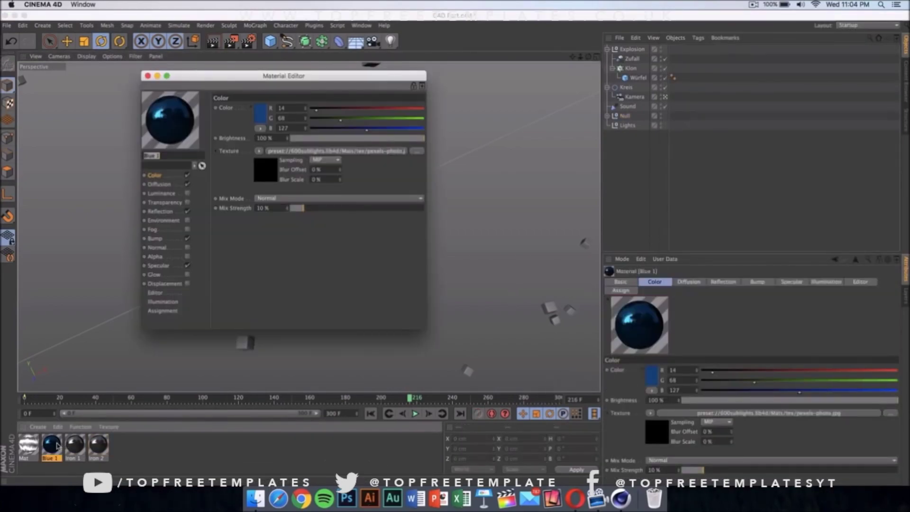
left_click_drag(246, 77, 541, 40)
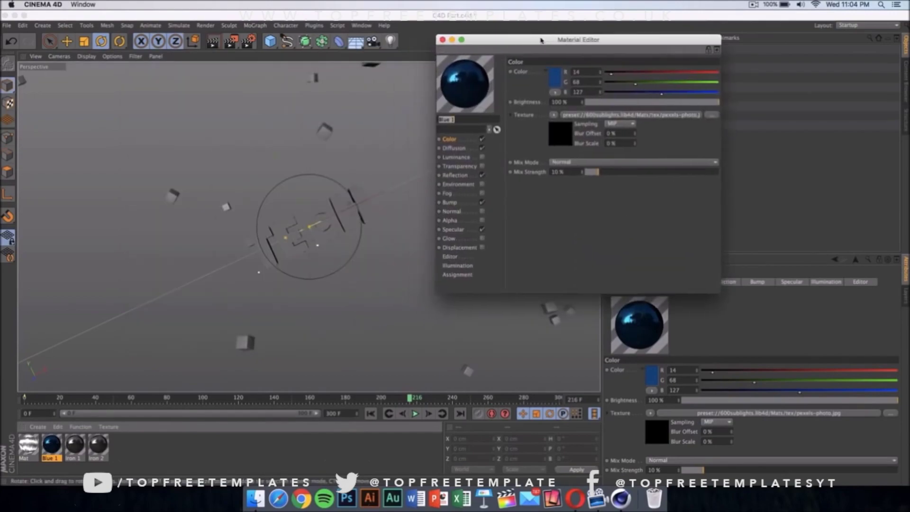
left_click(444, 40)
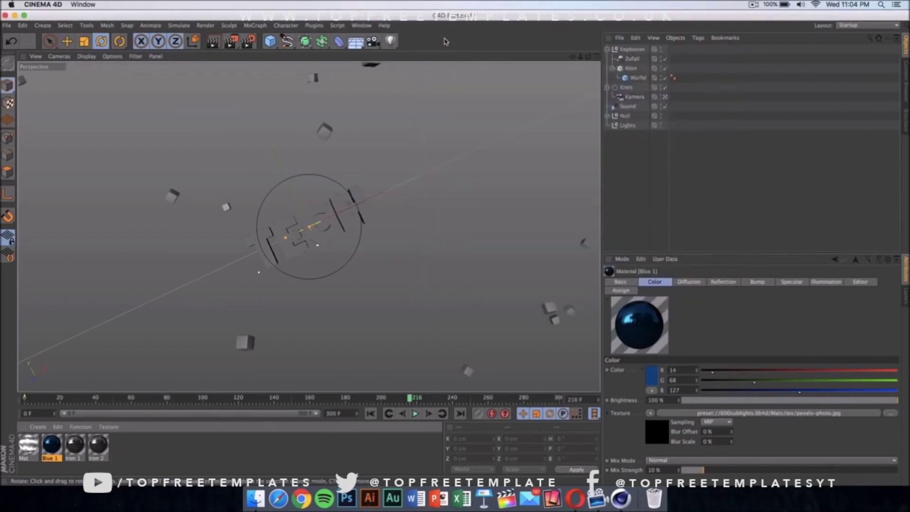
left_click(250, 43)
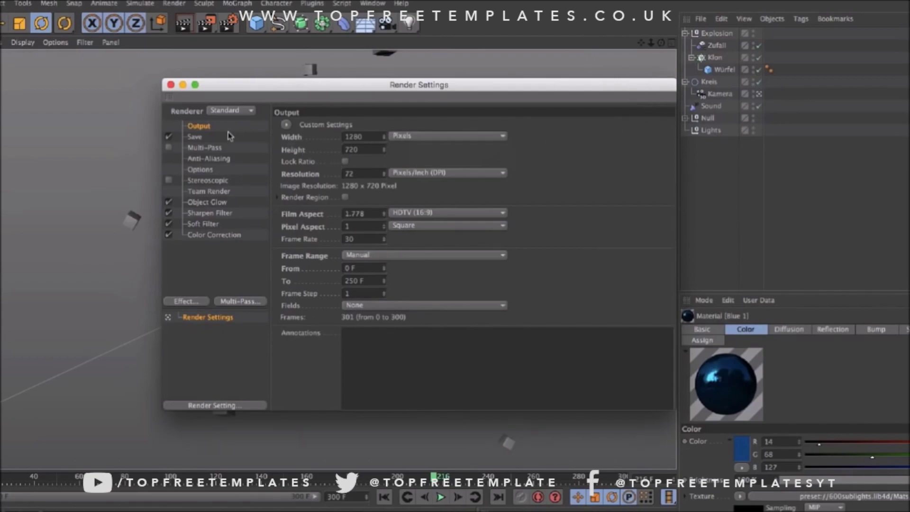
Set the render to save as a QuickTime Movie named Intro on the Desktop, then close Render Settings
left_click(195, 137)
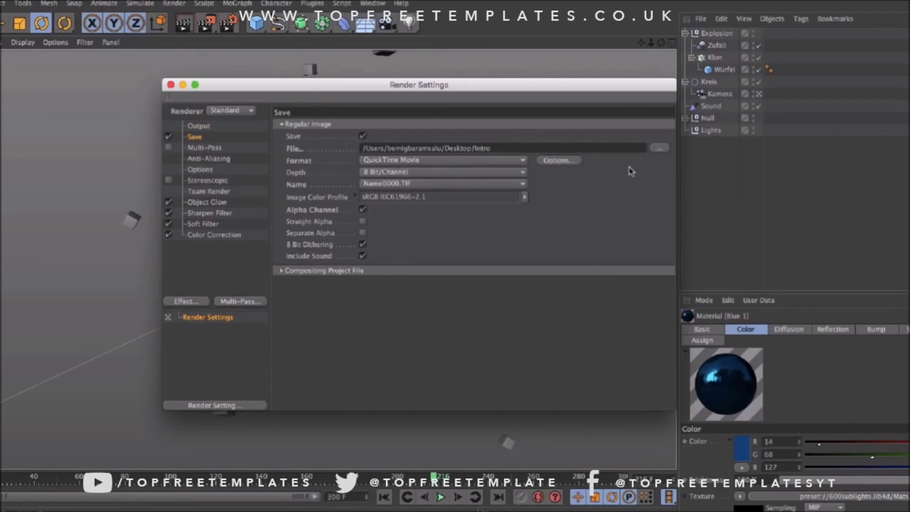
left_click(662, 148)
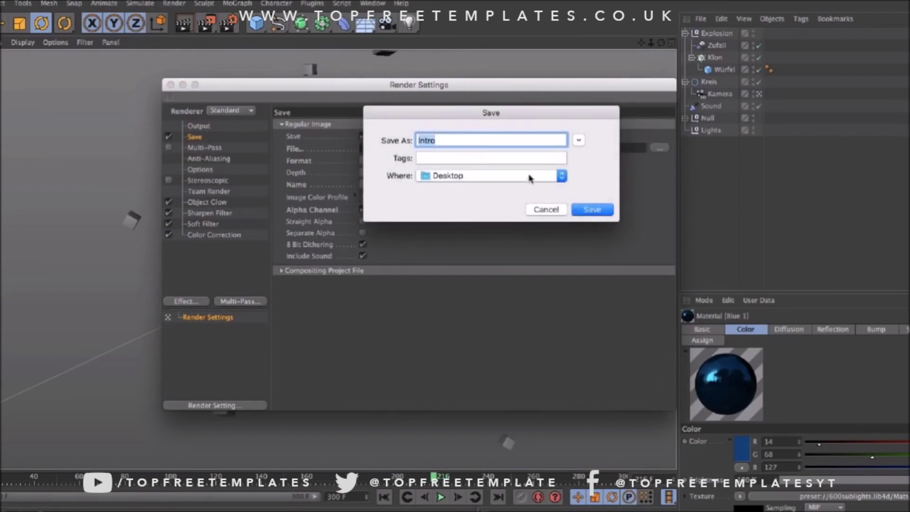
left_click(590, 210)
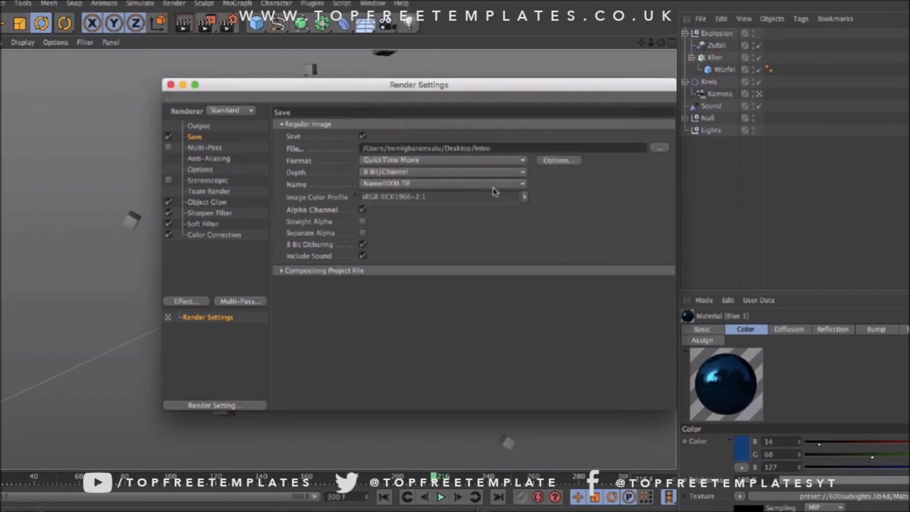
left_click(459, 162)
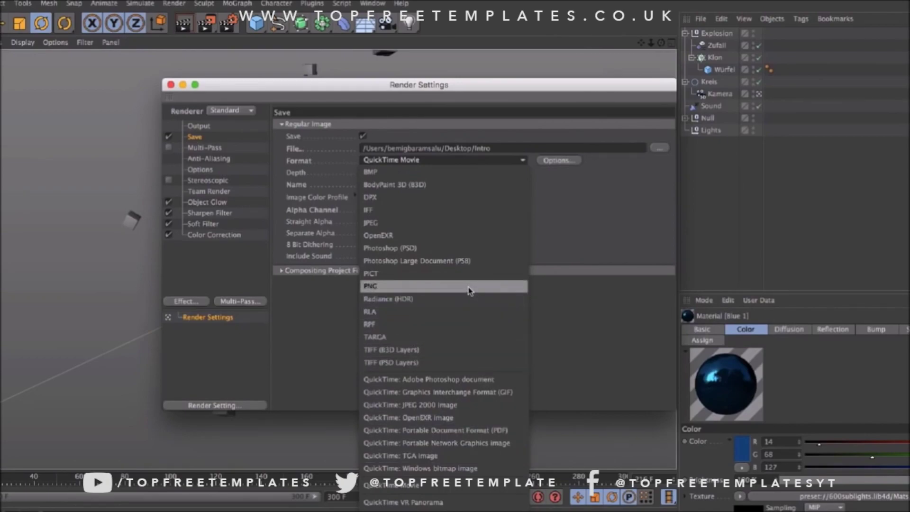
left_click(602, 213)
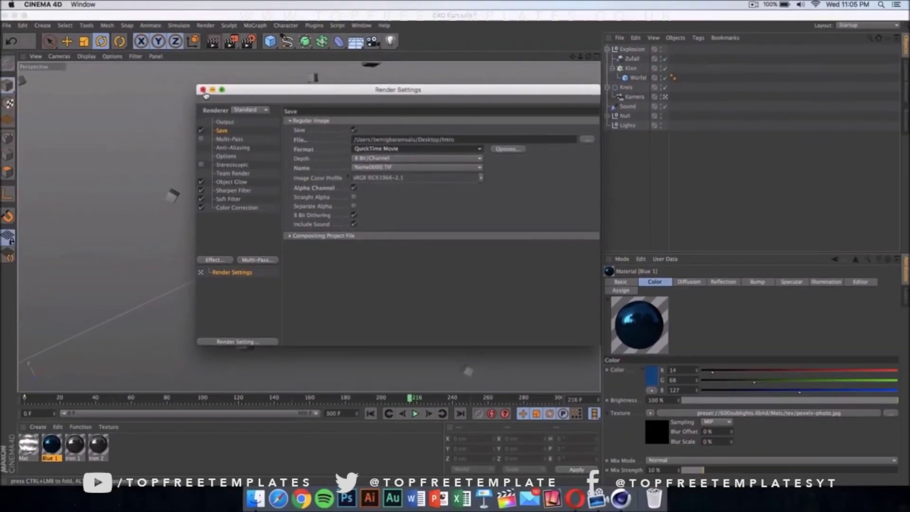
key("super+b")
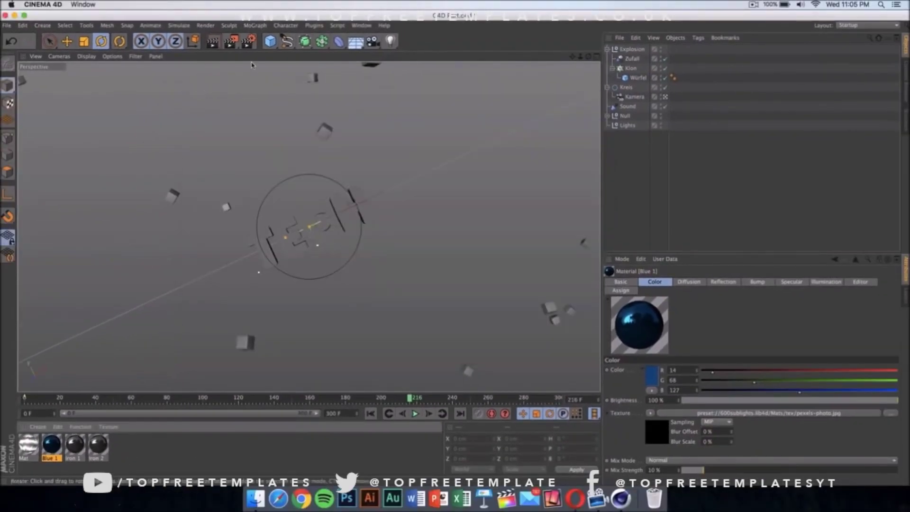
Render the Intro scene to the Picture Viewer, then close the viewer
left_click(235, 45)
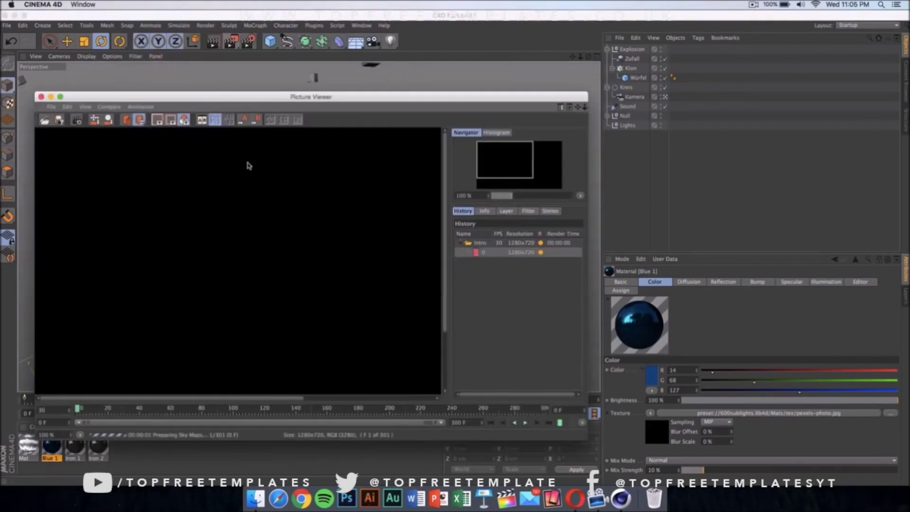
left_click(41, 96)
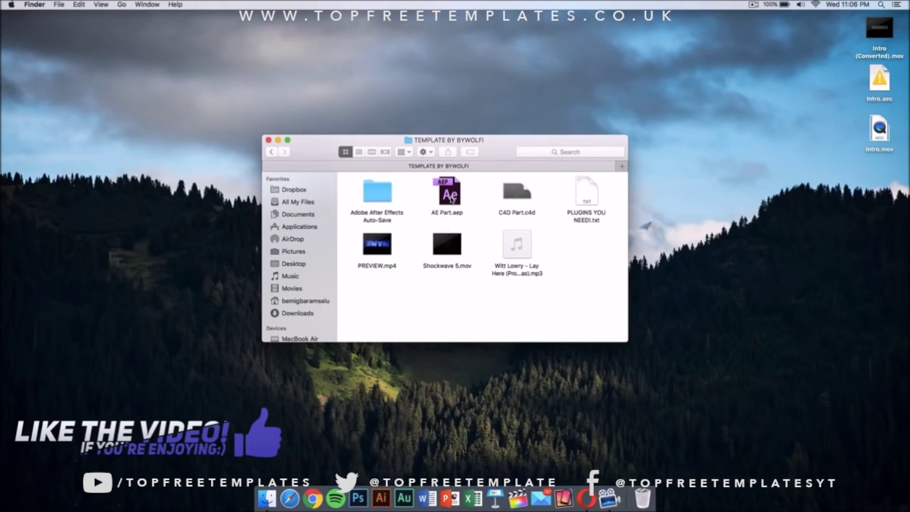
Open AE Part.aep from the TEMPLATE BY BYWOLFI folder in After Effects
left_click(451, 199)
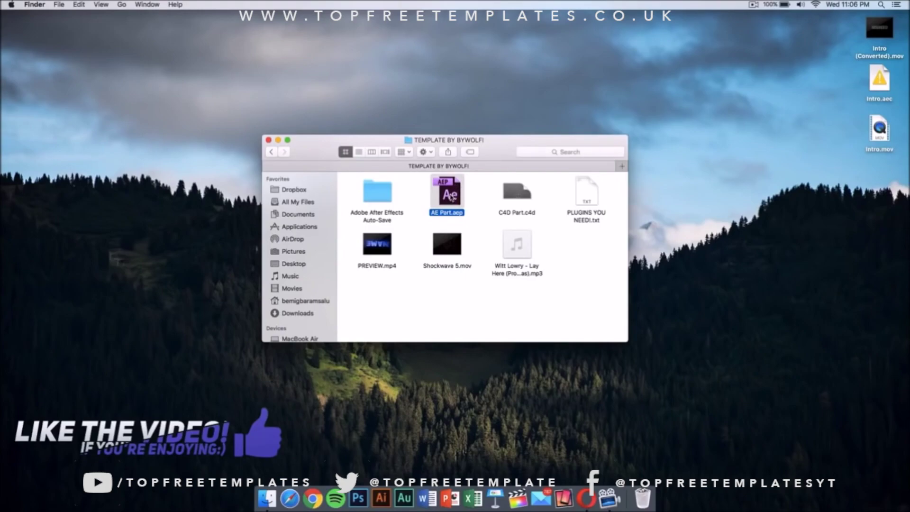
double_click(451, 199)
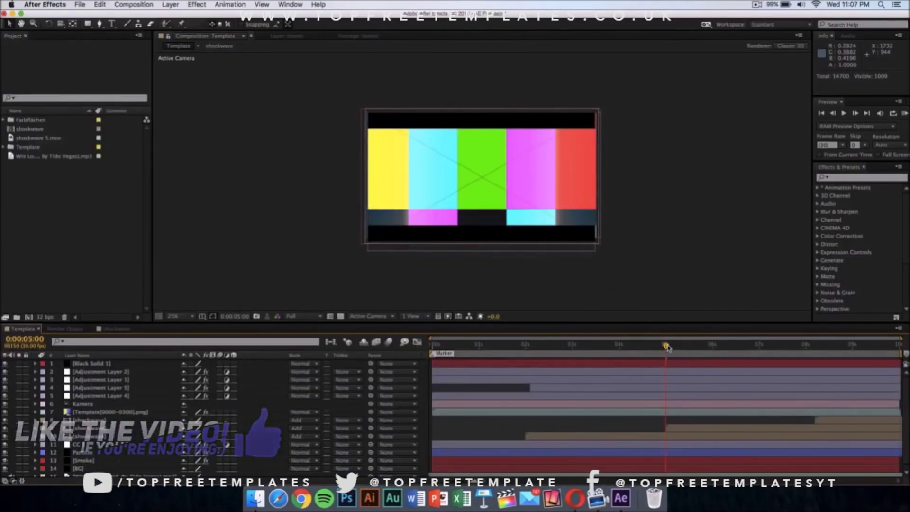
Go to 0:00:04:21, preview, and select the Template[0000-0300].png sequence inside the Template folder
key("Page_Up")
key("Page_Up")
key("Page_Up")
key("Page_Up")
key("Page_Up")
key("Page_Up")
key("Page_Up")
key("Page_Up")
key("Page_Up")
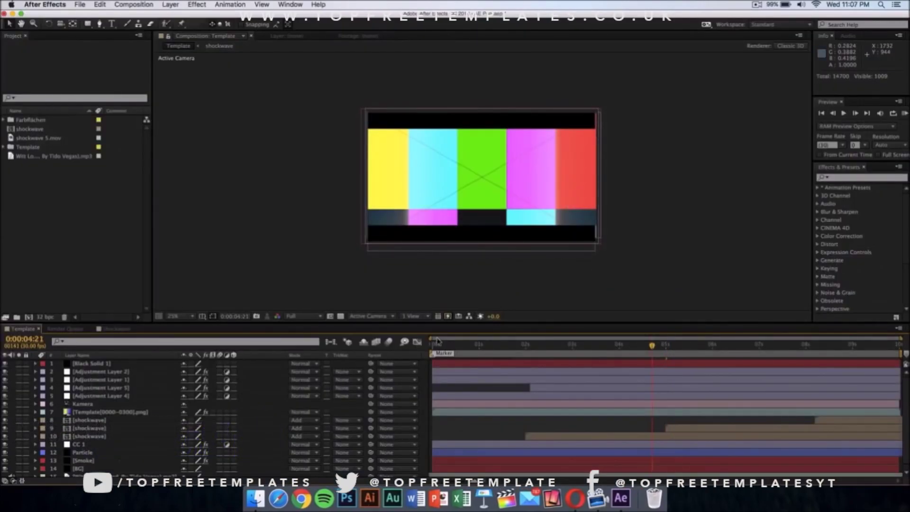
key("KP_0")
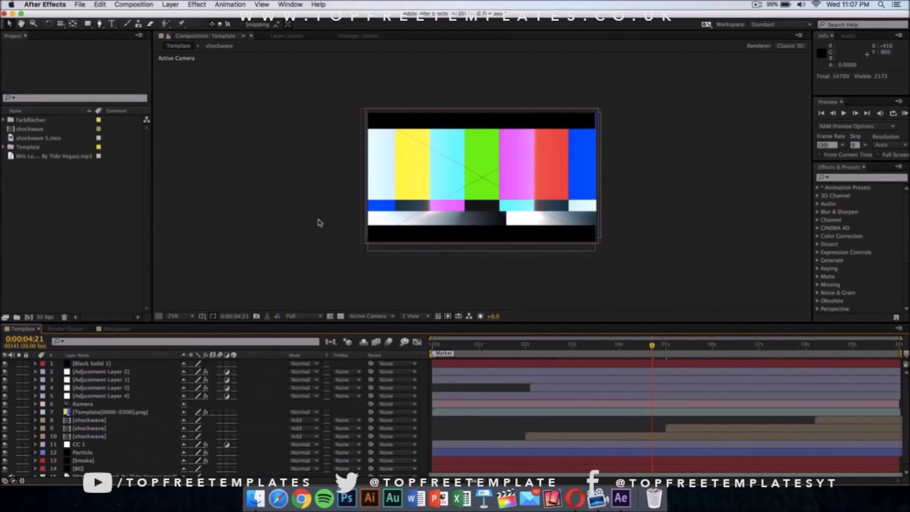
left_click(4, 147)
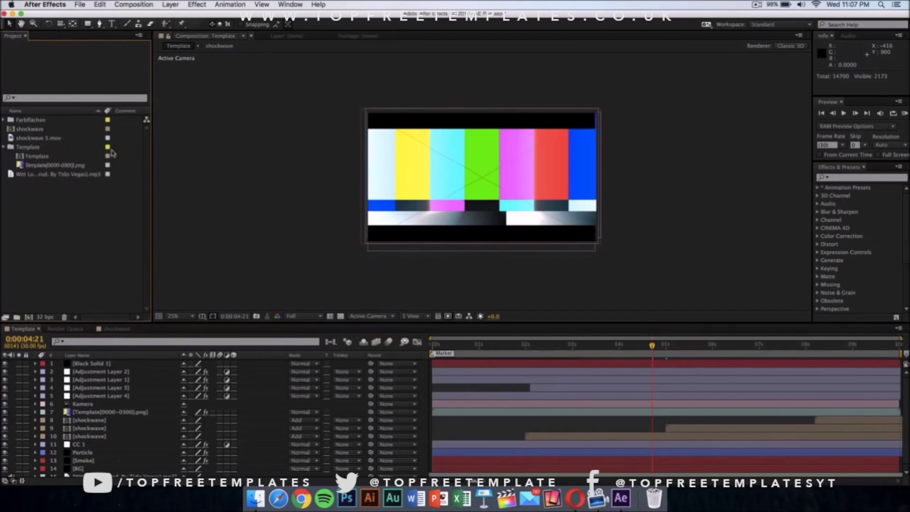
left_click(28, 150)
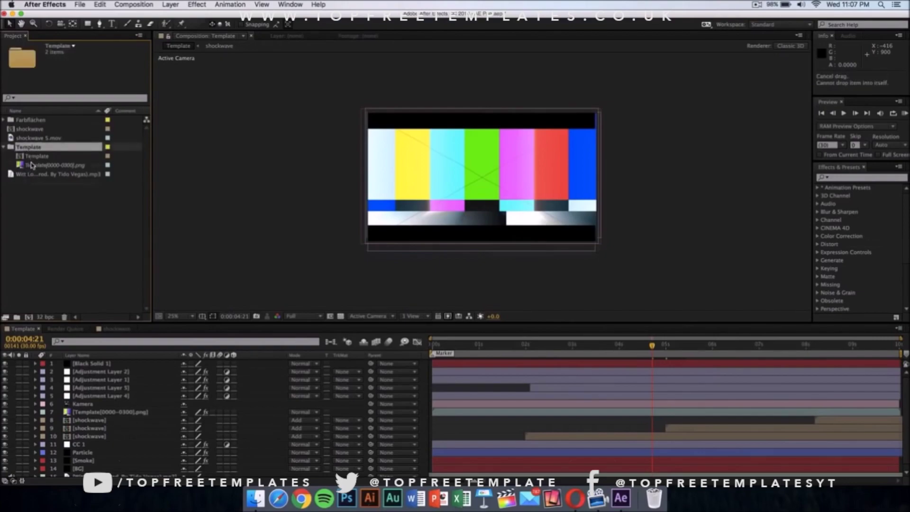
left_click_drag(30, 164, 43, 170)
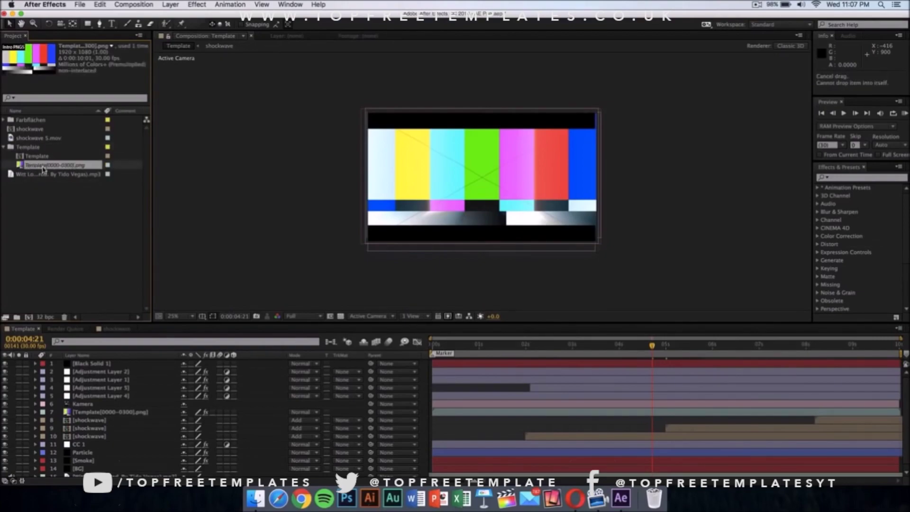
Replace the Template PNG sequence footage with Intro (Converted).mov from the Desktop
right_click(42, 168)
left_click(43, 168)
right_click(80, 169)
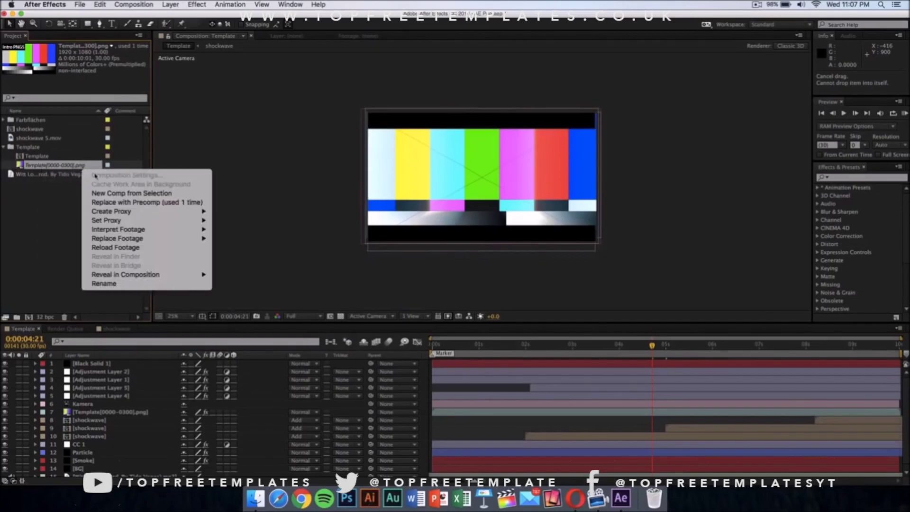
mouse_move(145, 239)
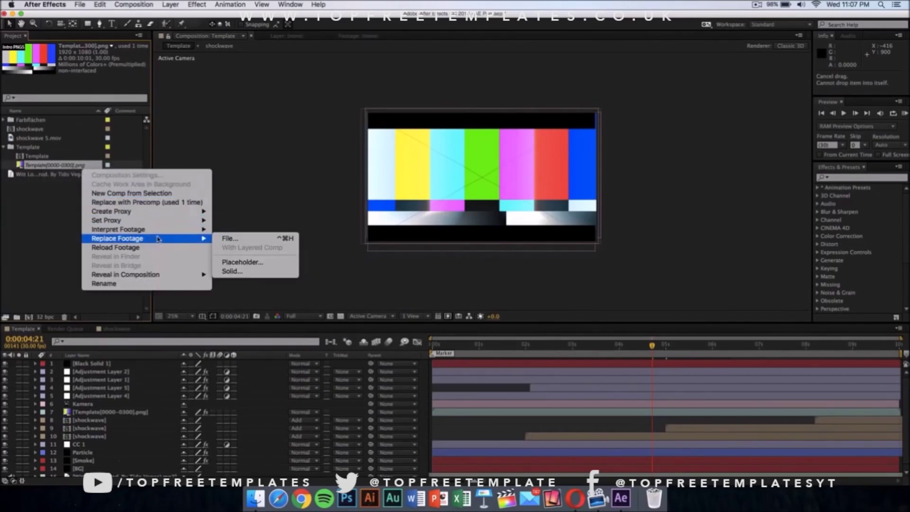
left_click(244, 241)
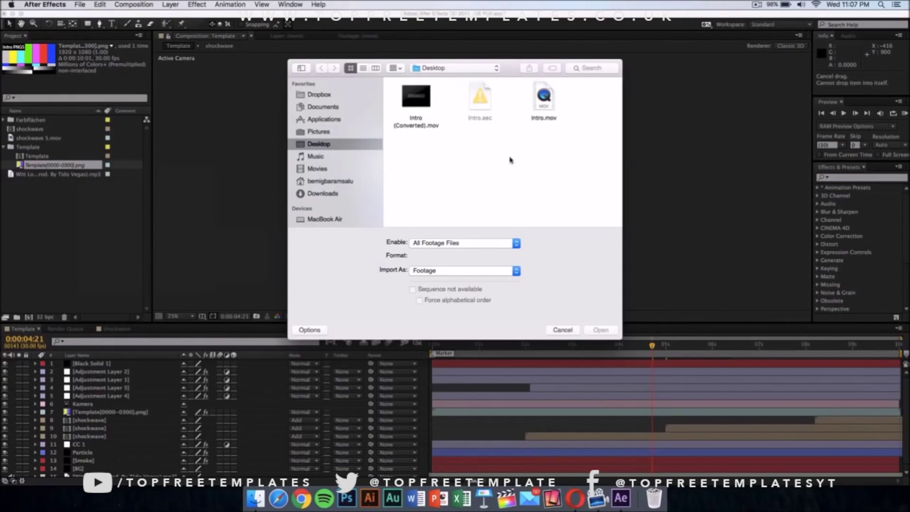
left_click(426, 123)
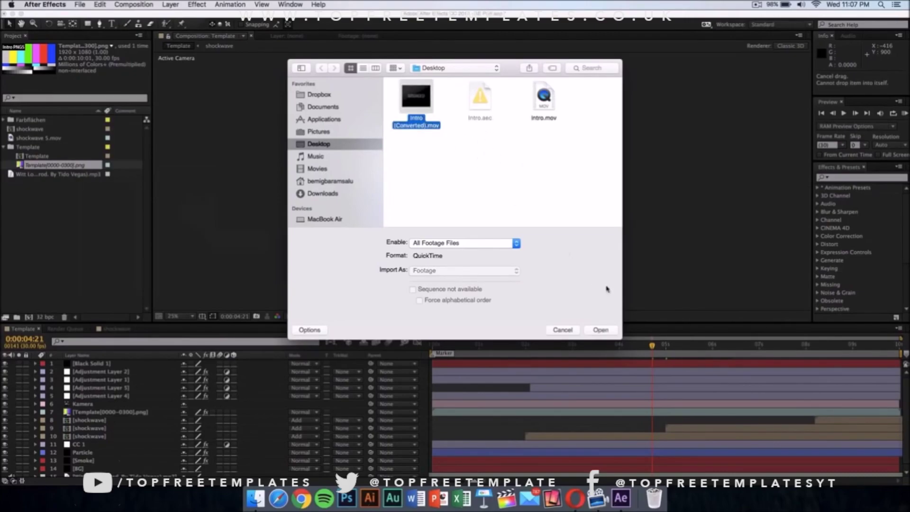
left_click(607, 332)
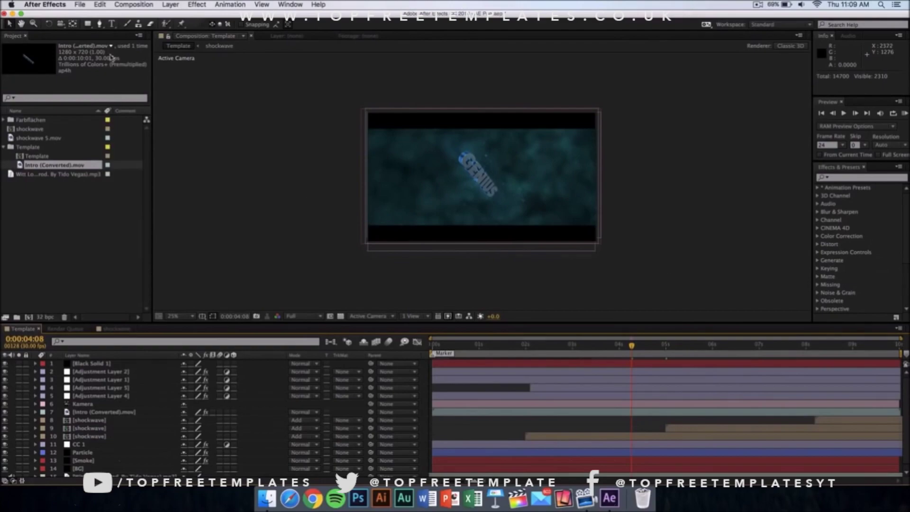
Add the Template comp to the Render Queue and bring up the save locations for Template_1.mov
left_click(144, 3)
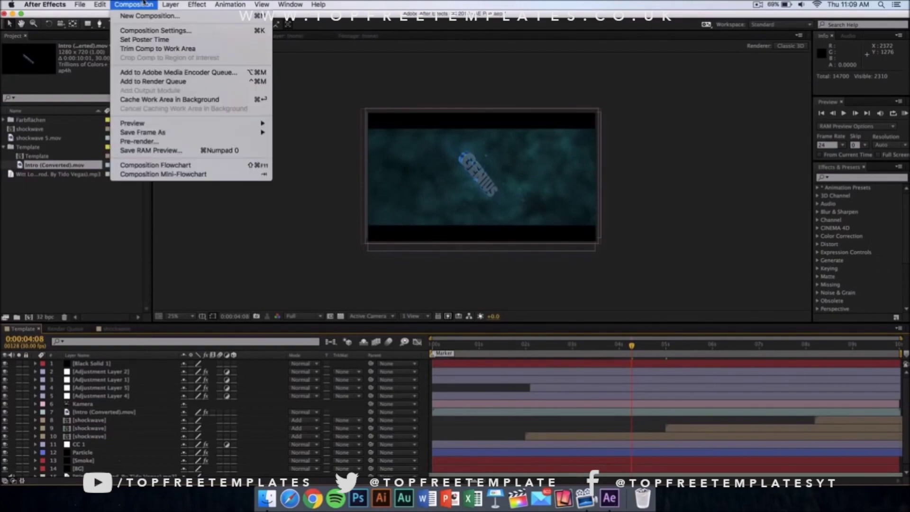
left_click(160, 81)
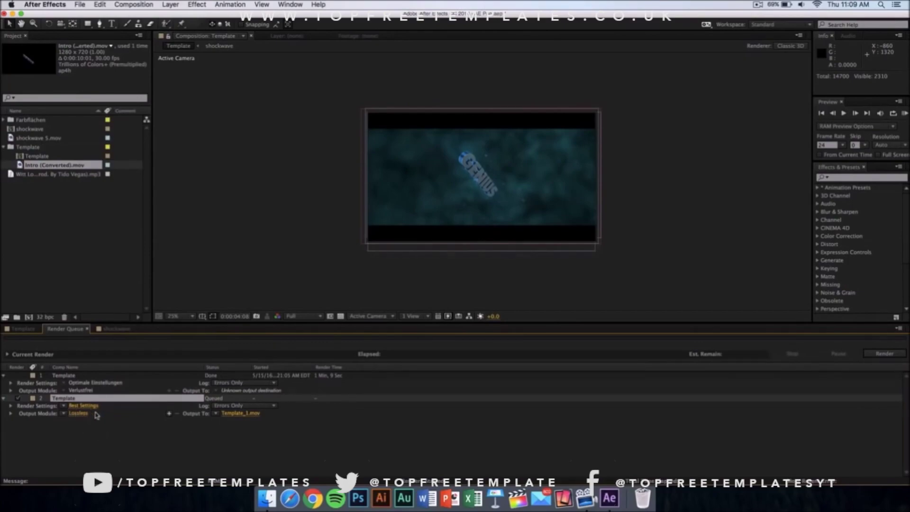
left_click(245, 414)
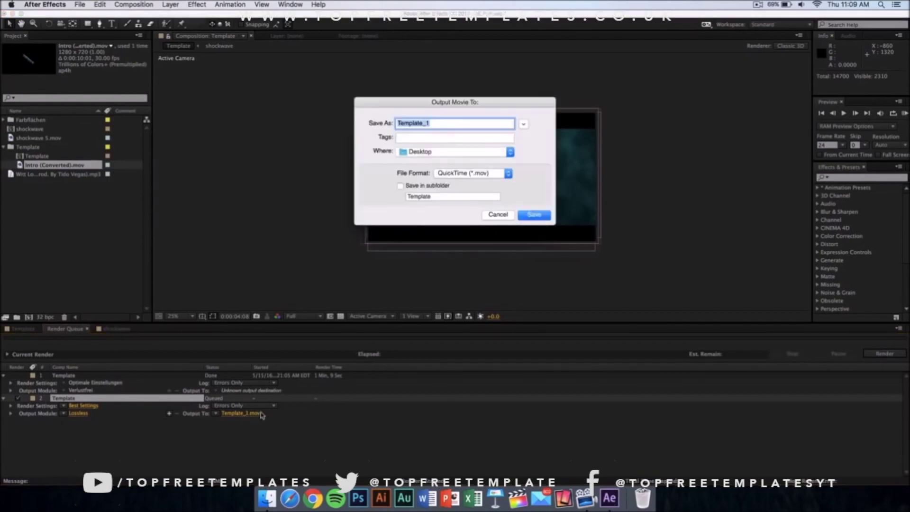
left_click(421, 153)
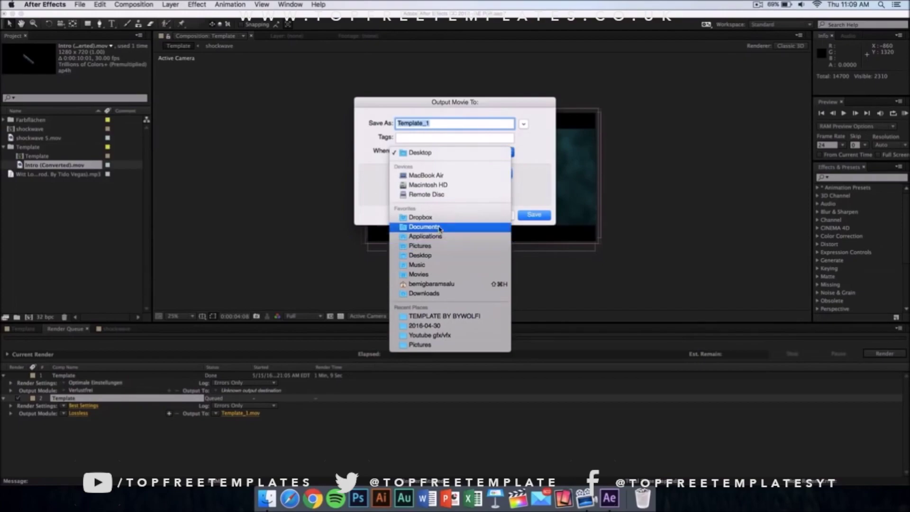
Save the output as Template_1 on the Desktop and start rendering the Template comp
left_click(547, 172)
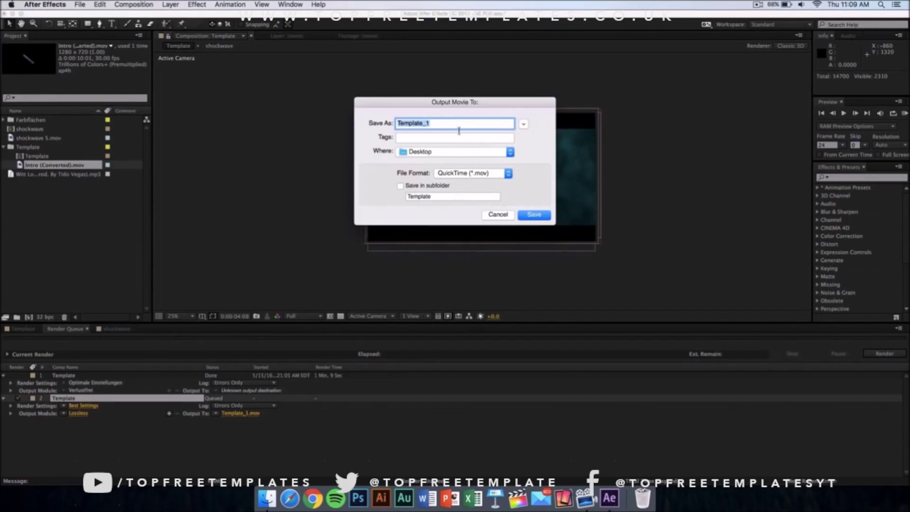
left_click(540, 216)
left_click(883, 355)
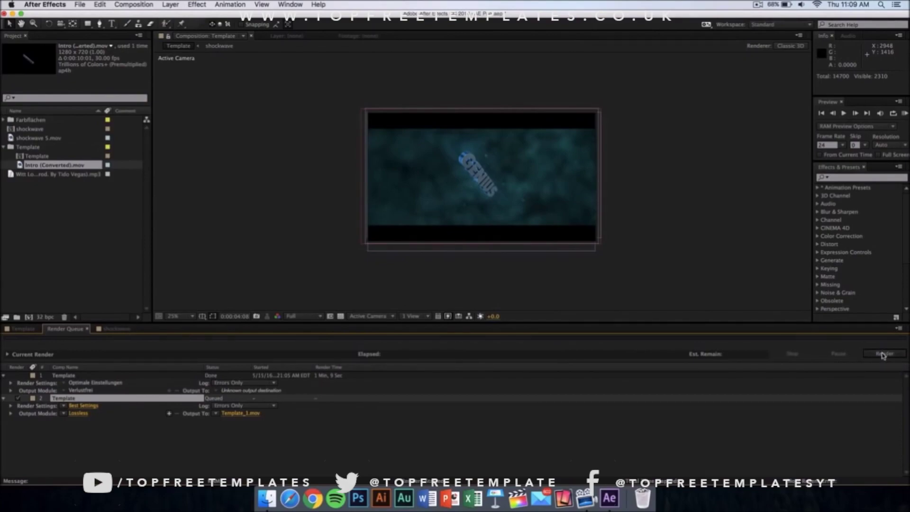